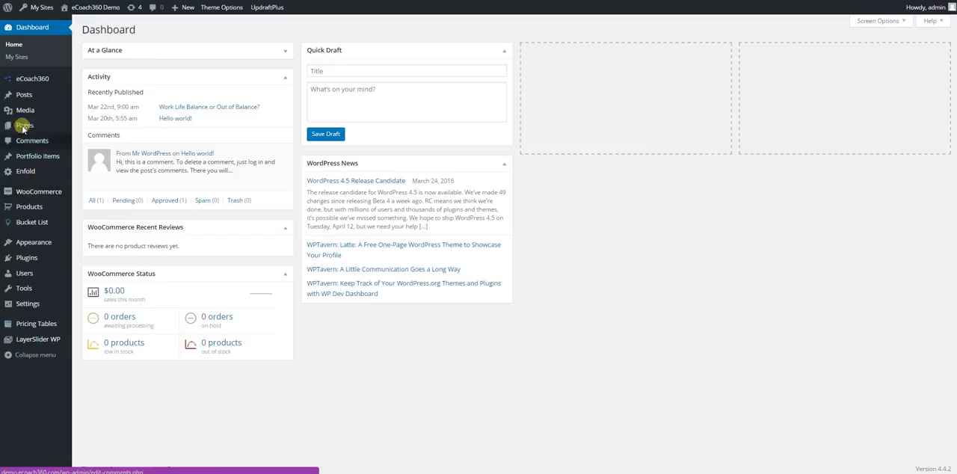
Step: Open the How We Work page for editing from the list of all pages
{"action": "mouse_move", "coordinate": [74, 196]}
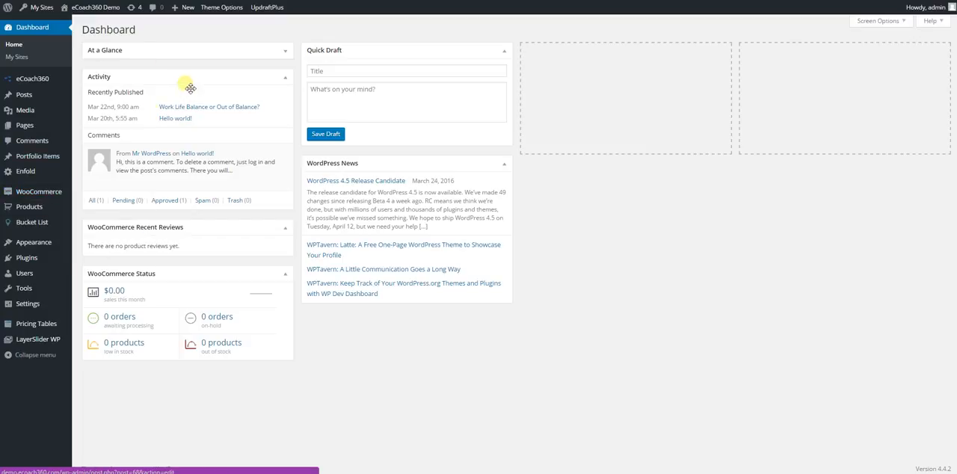
{"action": "mouse_move", "coordinate": [43, 125]}
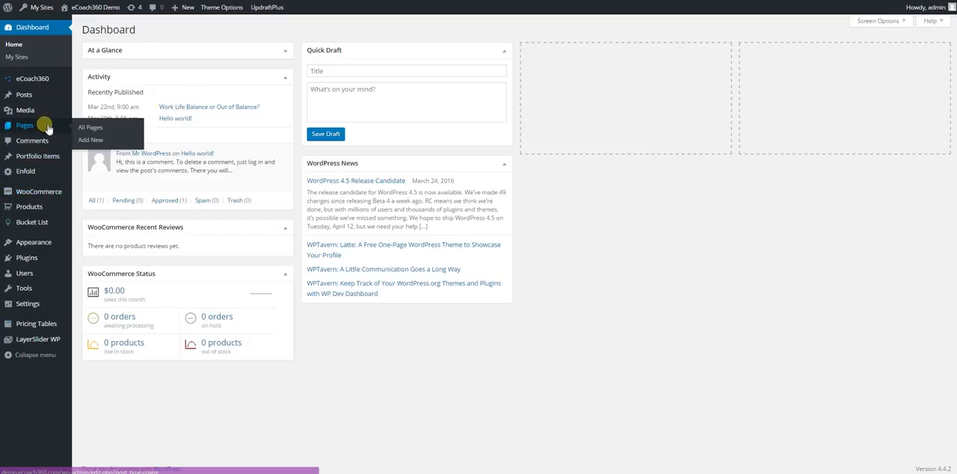
{"action": "left_click", "coordinate": [95, 130]}
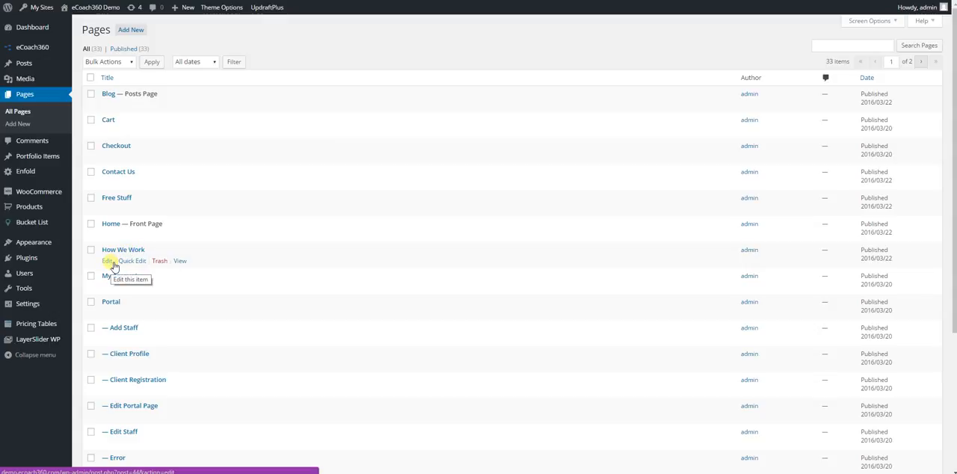
{"action": "left_click", "coordinate": [113, 263]}
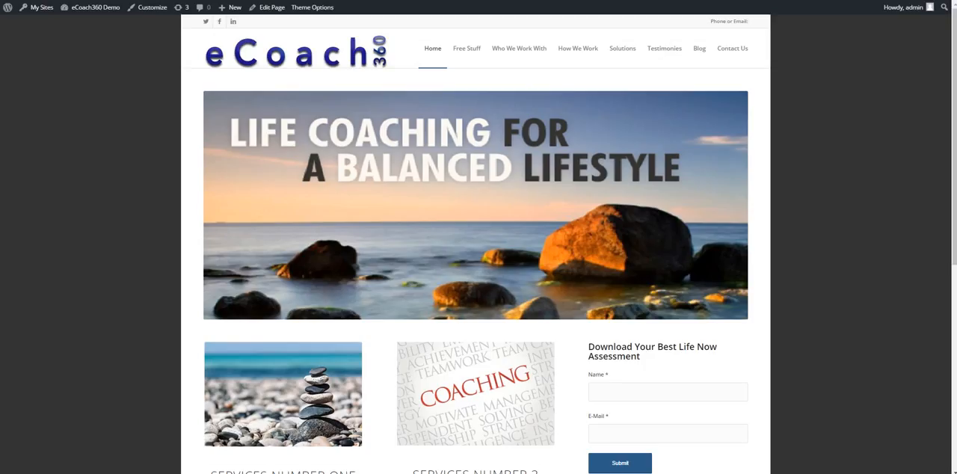
Step: Examine the live How We Work page's headings and sections, and return to the page editor
{"action": "left_click", "coordinate": [573, 52]}
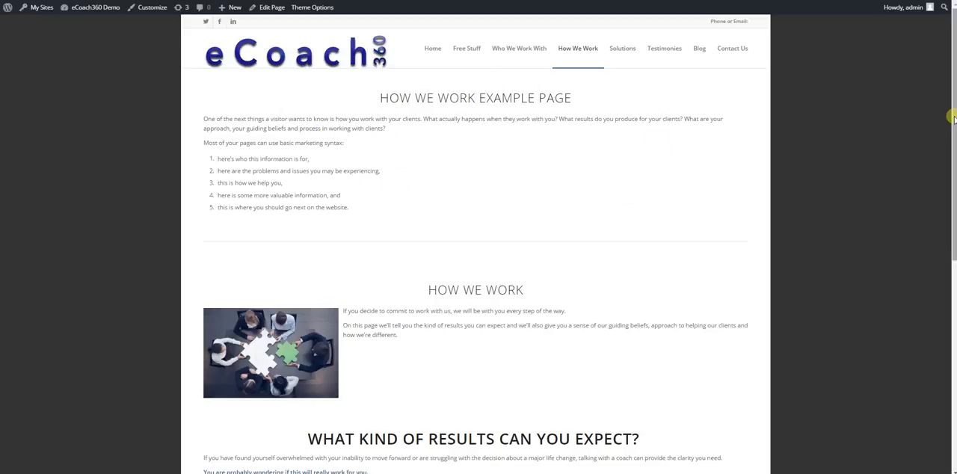
{"action": "scroll", "coordinate": [953, 118], "scroll_direction": "down", "scroll_amount": 3}
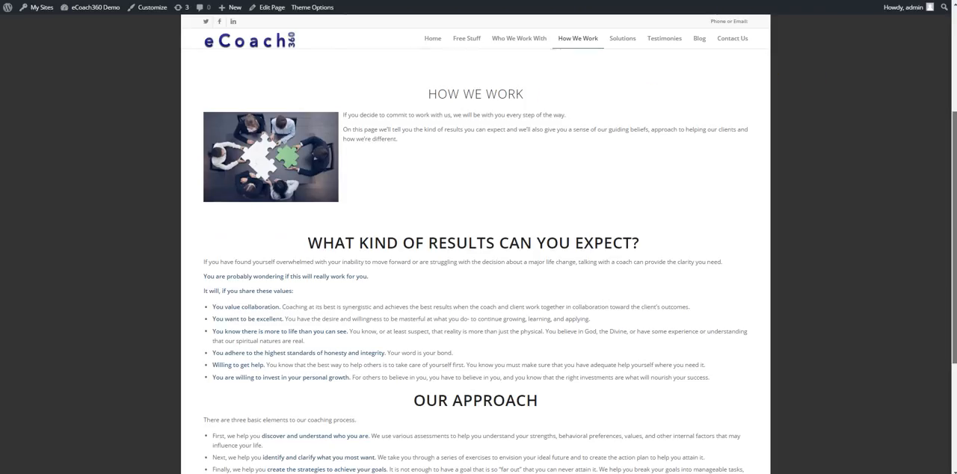
{"action": "scroll", "coordinate": [494, 71], "scroll_direction": "up", "scroll_amount": 5}
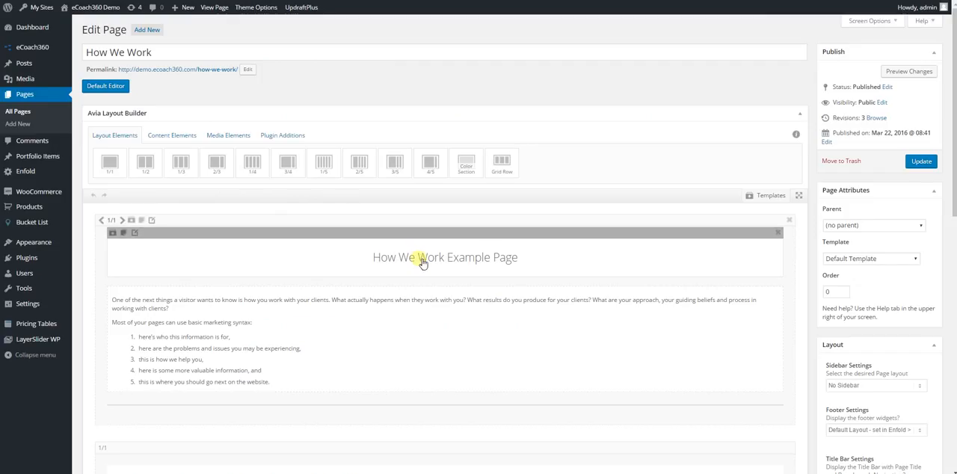
Step: Change the text of the page's top special heading to "How We Work Sample Page"
{"action": "left_click", "coordinate": [422, 264]}
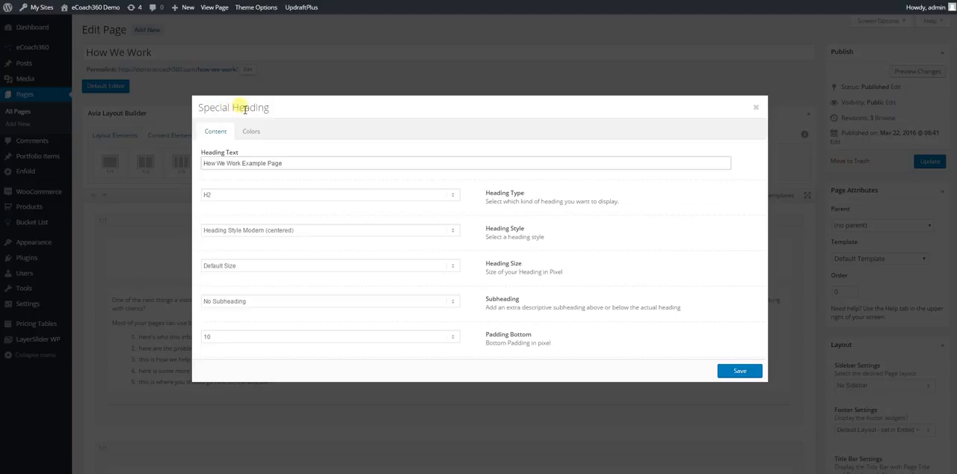
{"action": "left_click_drag", "start_coordinate": [202, 163], "coordinate": [314, 169]}
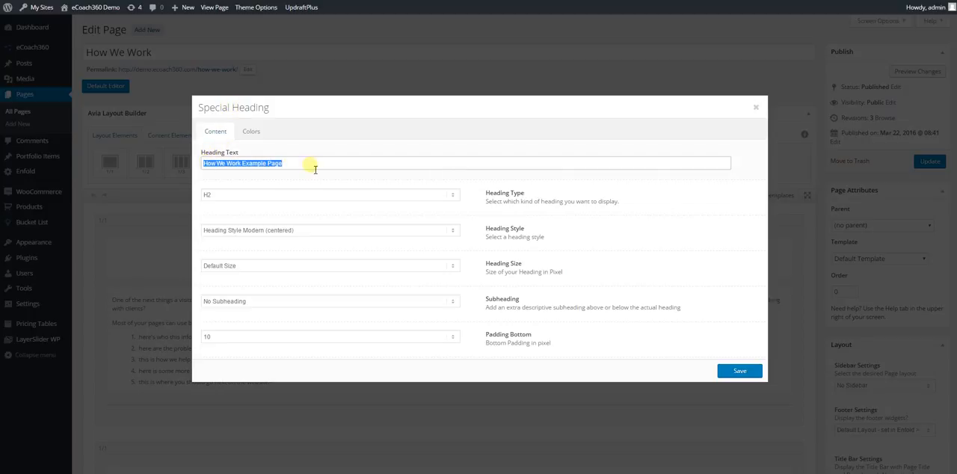
{"action": "type", "text": "How"}
{"action": "type", "text": " We Work S"}
{"action": "type", "text": "mapl"}
{"action": "key", "text": "BackSpace"}
{"action": "key", "text": "BackSpace"}
{"action": "key", "text": "BackSpace"}
{"action": "key", "text": "BackSpace"}
{"action": "type", "text": "ample Page"}
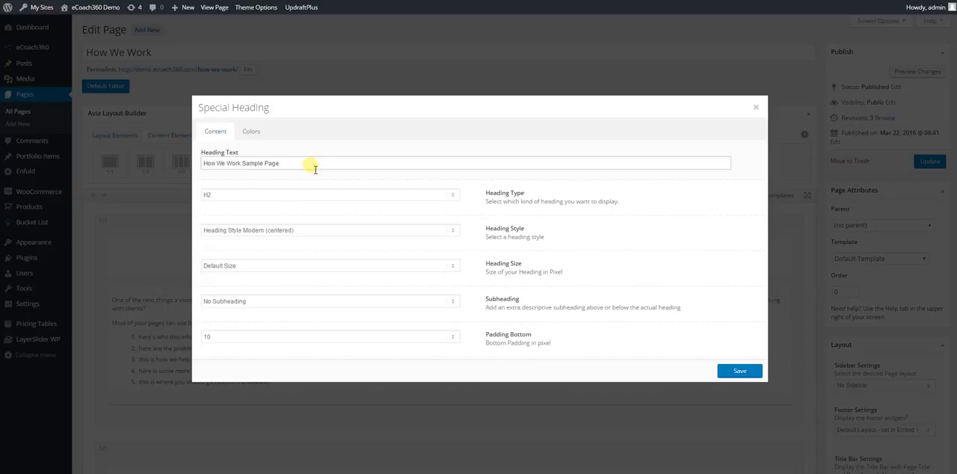
Step: Review the available heading type, style, size and subheading options for the special heading
{"action": "left_click", "coordinate": [327, 197]}
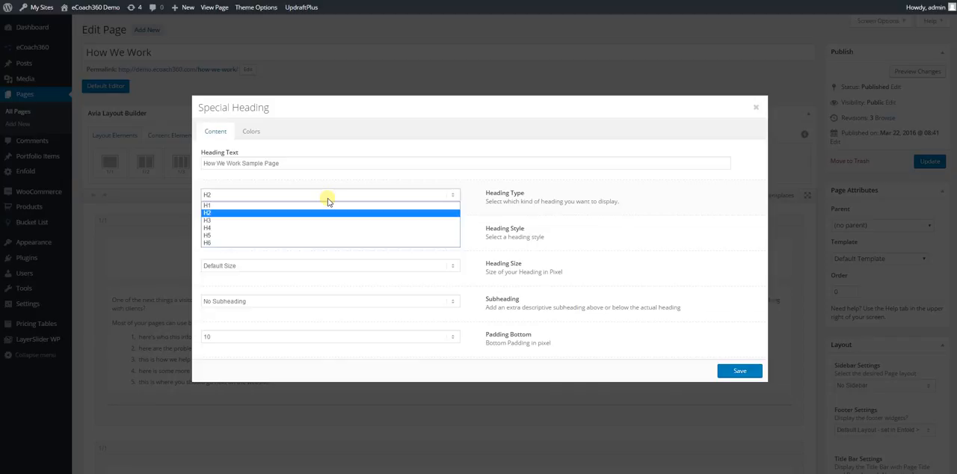
{"action": "left_click", "coordinate": [327, 201]}
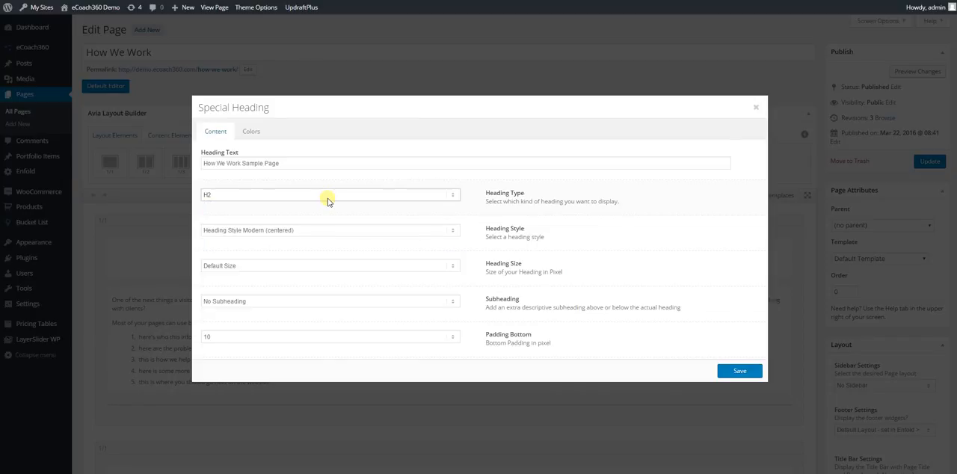
{"action": "left_click", "coordinate": [336, 233]}
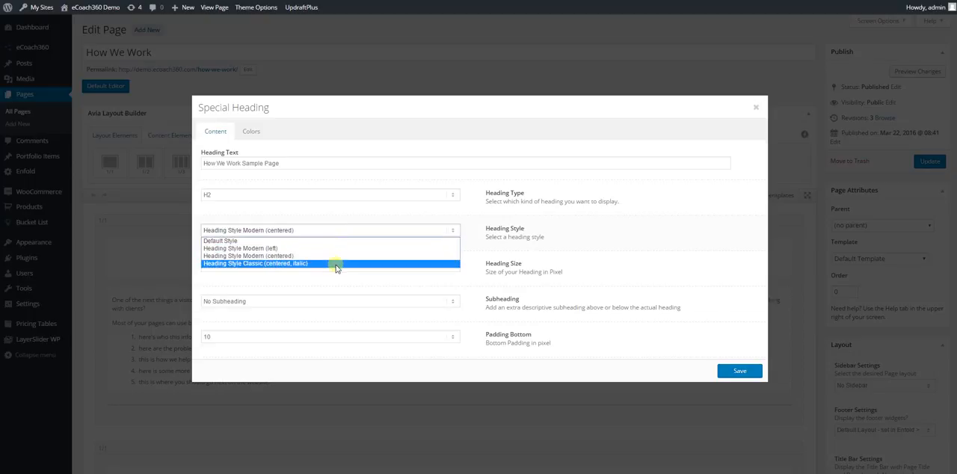
{"action": "left_click", "coordinate": [336, 258]}
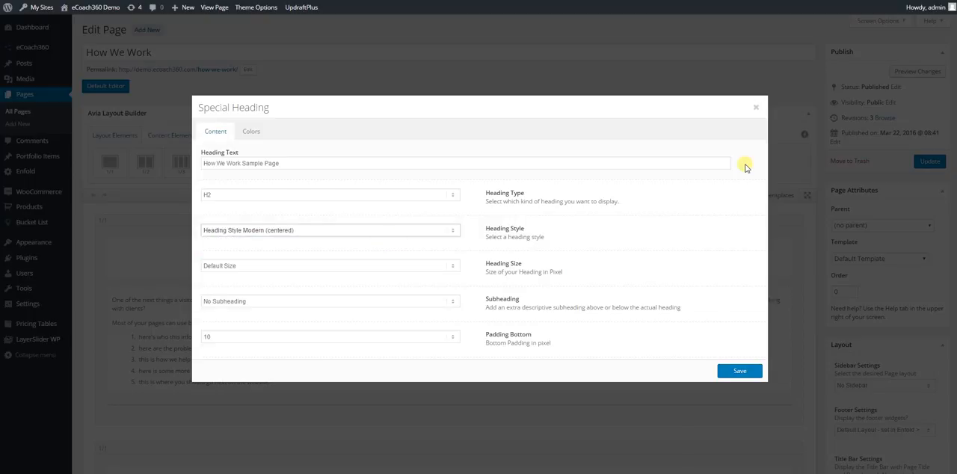
{"action": "left_click", "coordinate": [436, 268]}
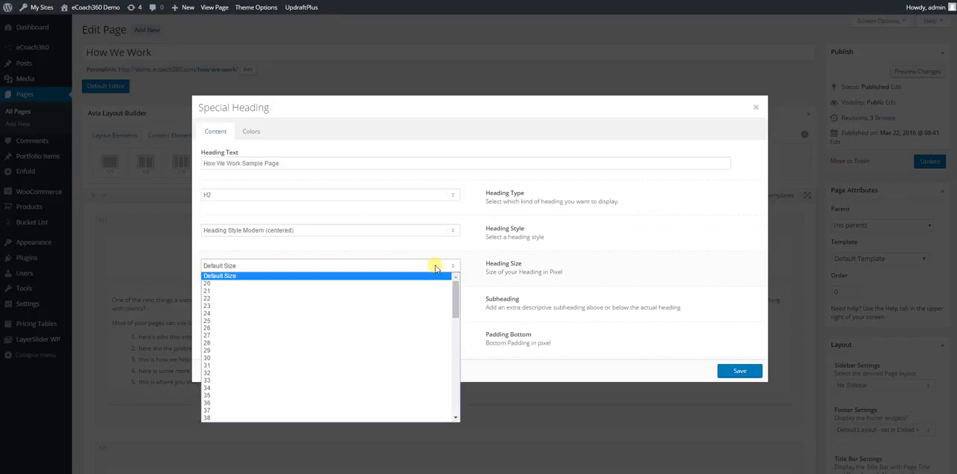
{"action": "left_click", "coordinate": [436, 267]}
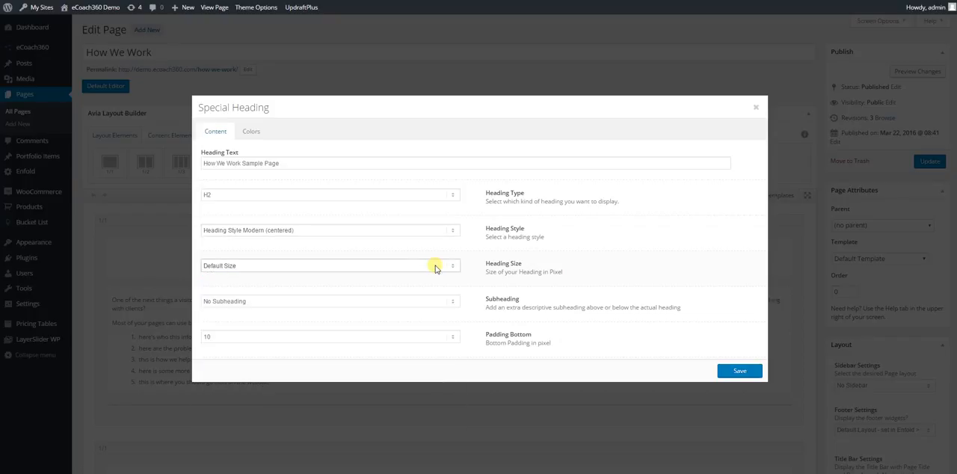
{"action": "left_click", "coordinate": [447, 302]}
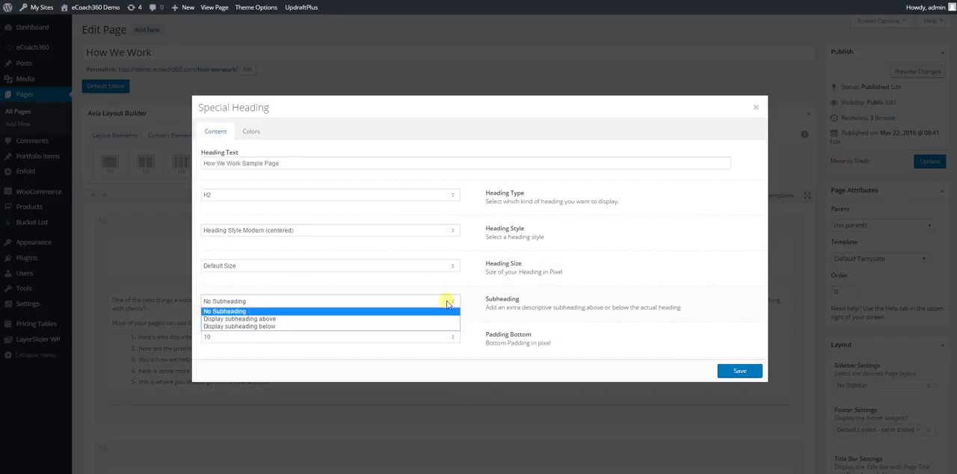
{"action": "left_click", "coordinate": [447, 303]}
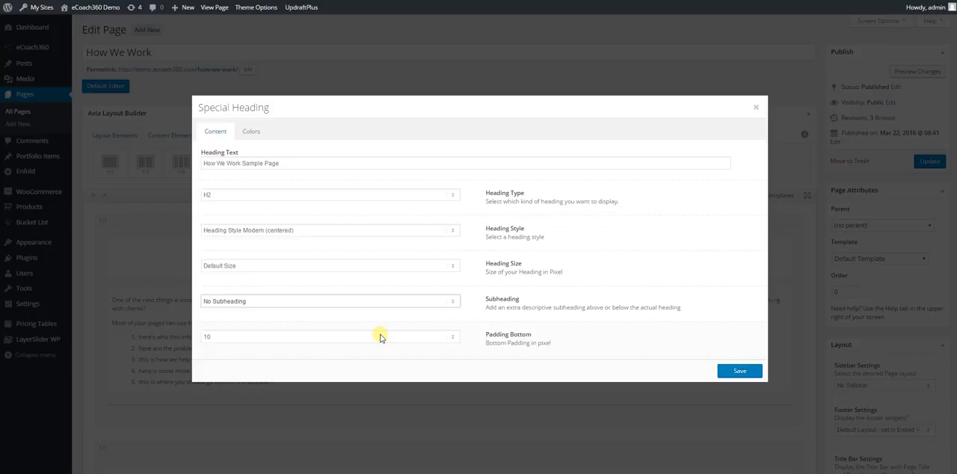
Step: Give the special heading a custom font color of bright blue, #2583e8
{"action": "left_click", "coordinate": [256, 136]}
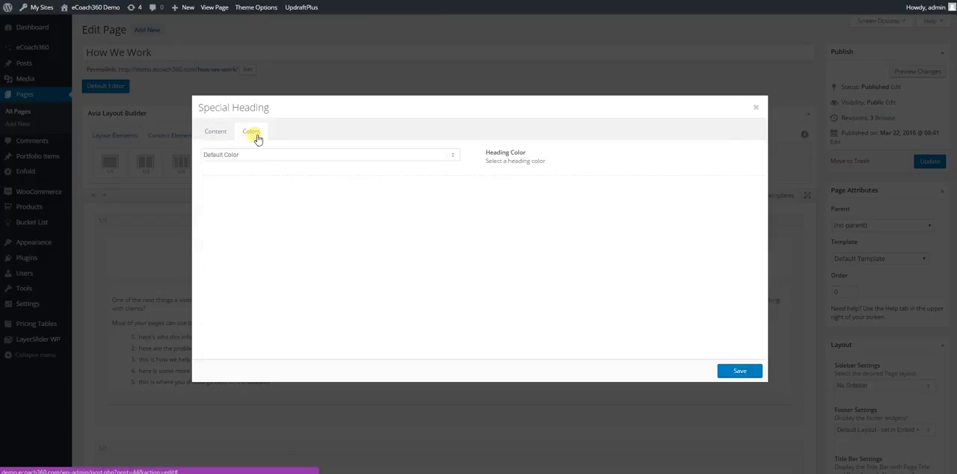
{"action": "left_click", "coordinate": [259, 155]}
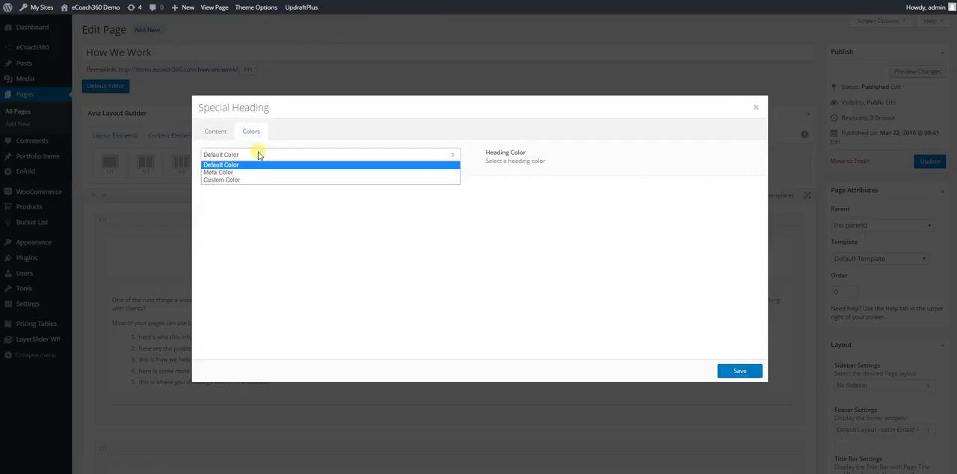
{"action": "left_click", "coordinate": [259, 180]}
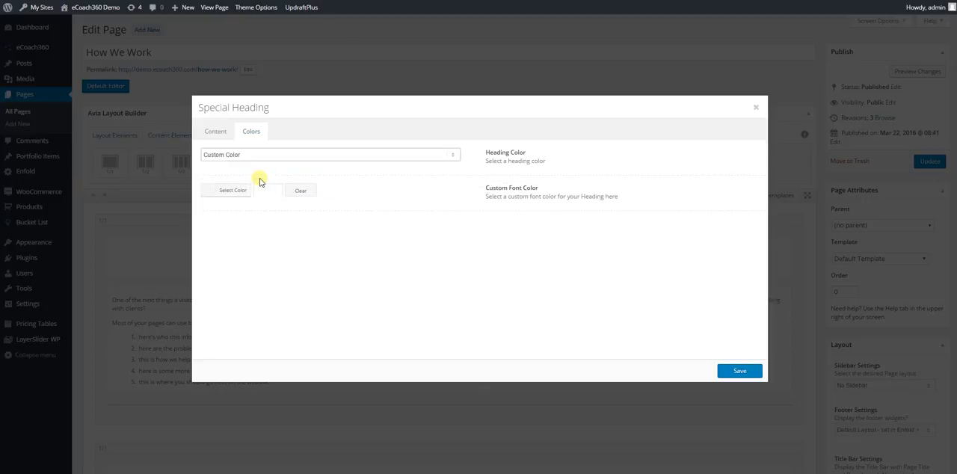
{"action": "left_click", "coordinate": [229, 193]}
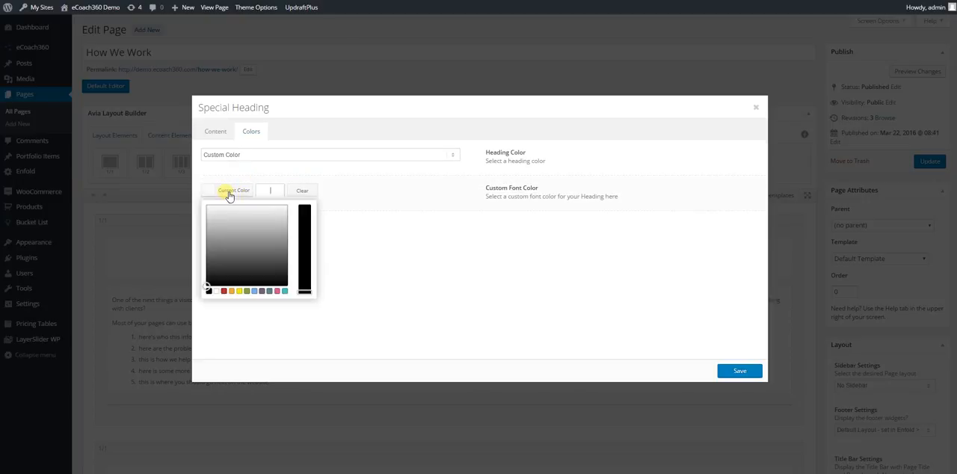
{"action": "left_click", "coordinate": [254, 291]}
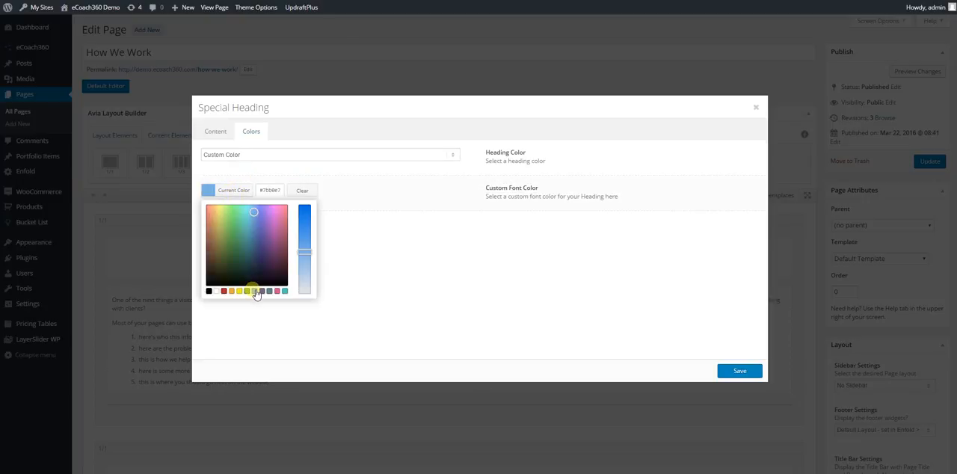
{"action": "left_click_drag", "start_coordinate": [310, 251], "coordinate": [308, 216]}
{"action": "left_click", "coordinate": [643, 323]}
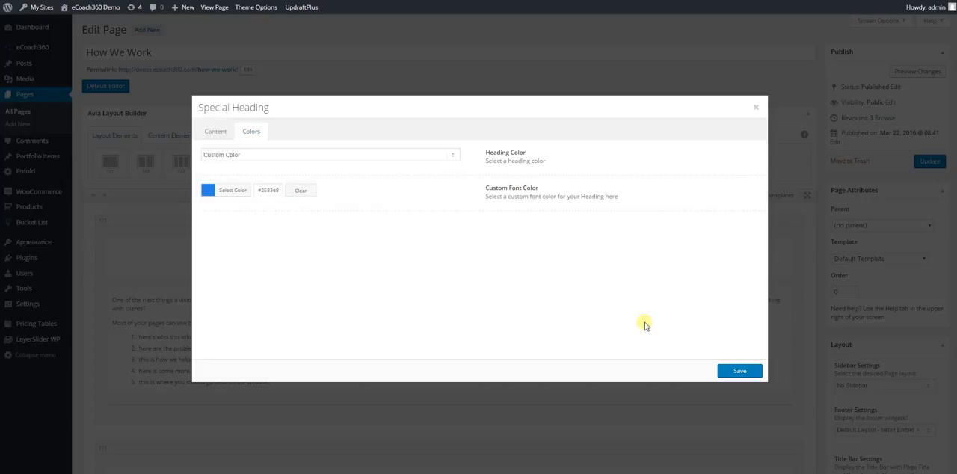
Step: Set the special heading's type to H1, and save both the heading and the page update
{"action": "left_click", "coordinate": [230, 139]}
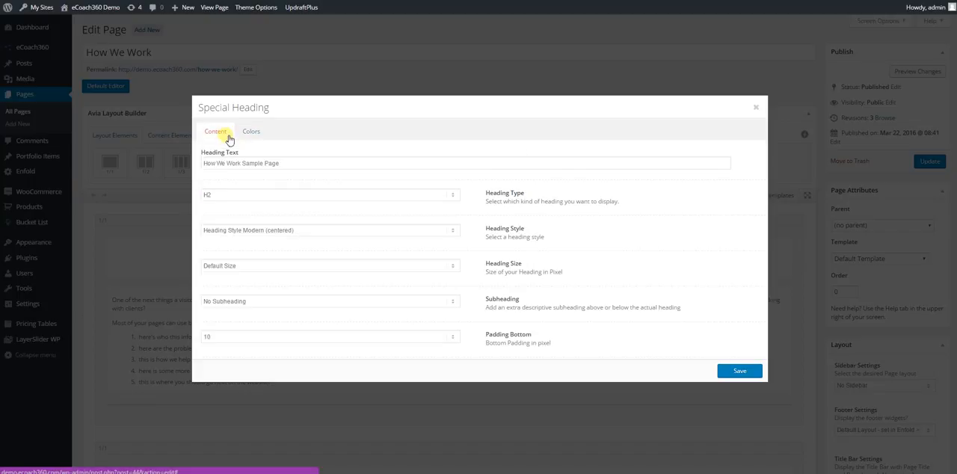
{"action": "left_click", "coordinate": [250, 196]}
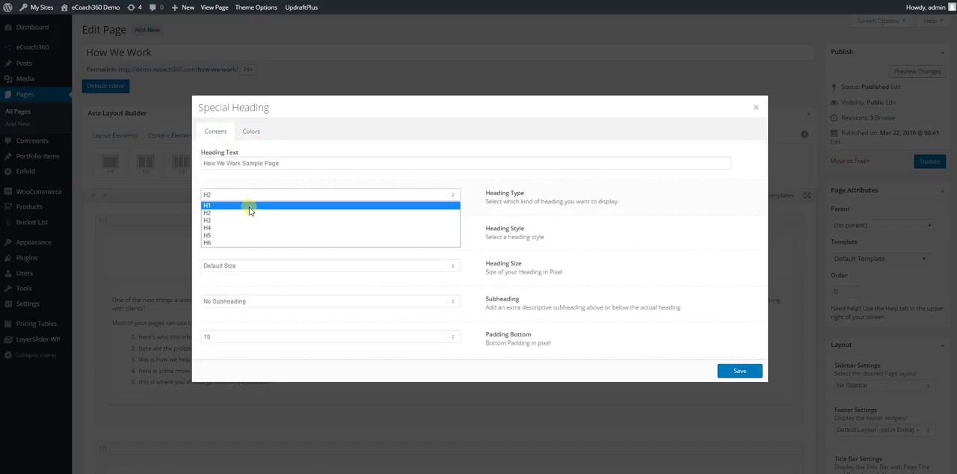
{"action": "left_click", "coordinate": [250, 205]}
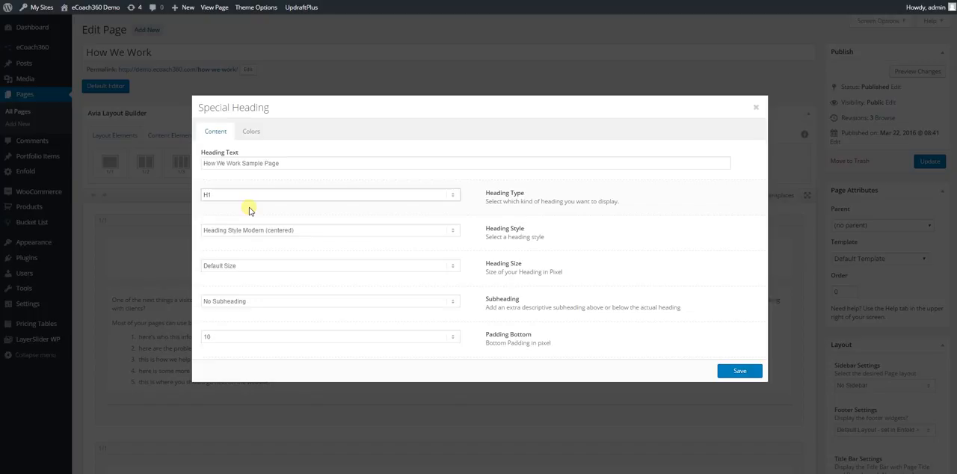
{"action": "left_click", "coordinate": [744, 372]}
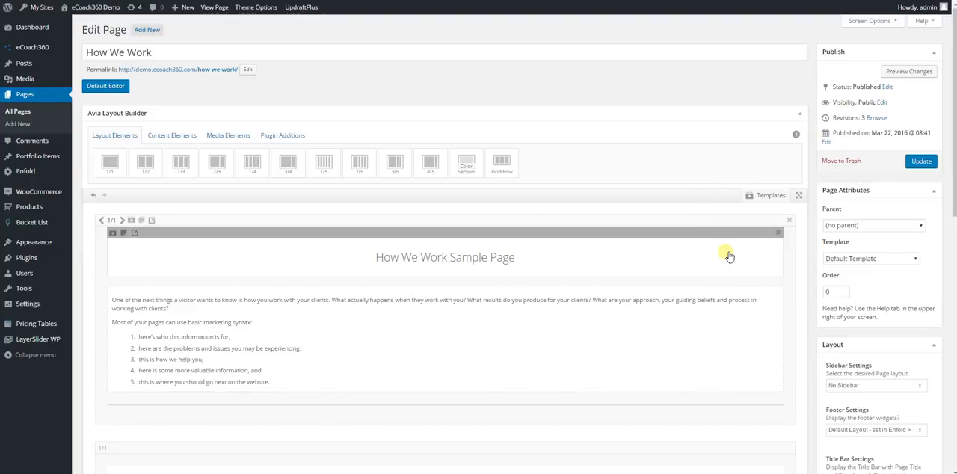
{"action": "left_click", "coordinate": [921, 163]}
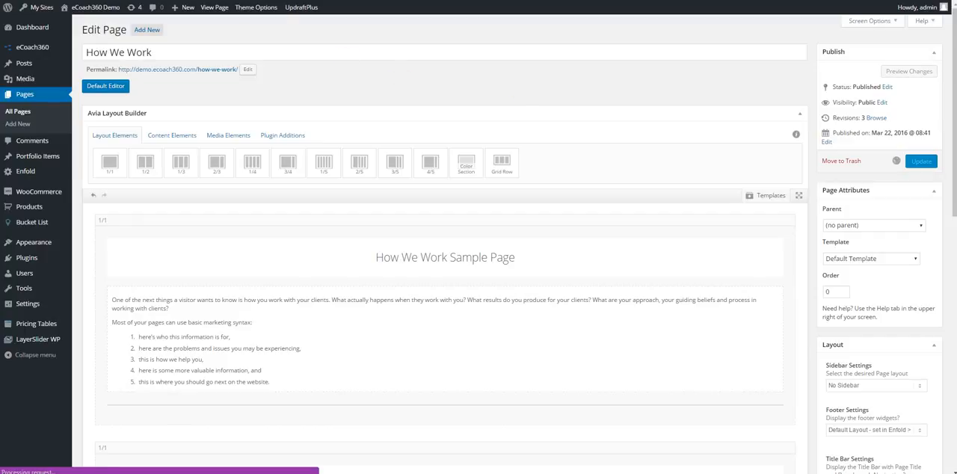
Step: Reload the live How We Work page to check its top heading, and return to the page editor
{"action": "left_click", "coordinate": [239, 1]}
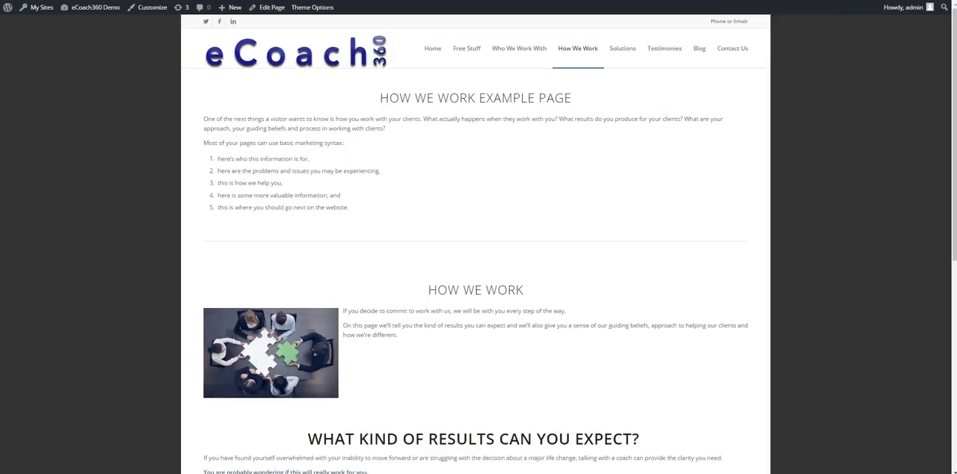
{"action": "left_click_drag", "start_coordinate": [389, 98], "coordinate": [599, 117]}
{"action": "left_click", "coordinate": [598, 117]}
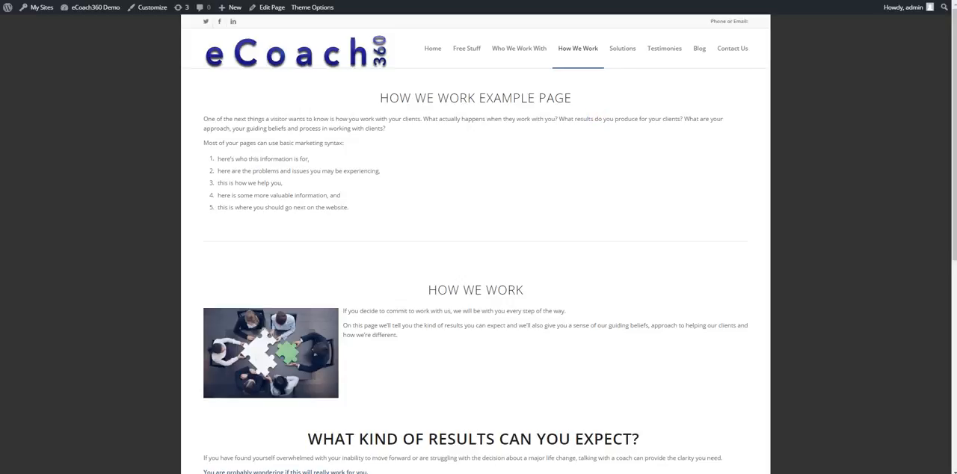
{"action": "key", "text": "F5"}
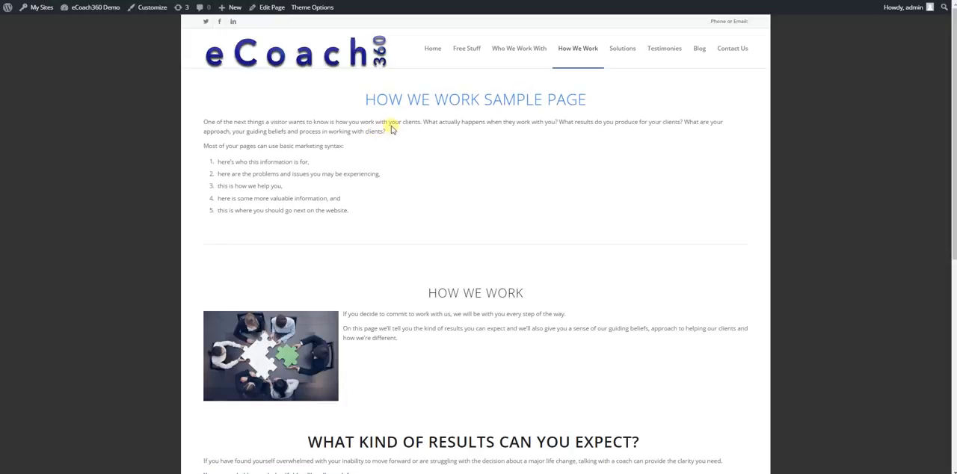
{"action": "left_click_drag", "start_coordinate": [424, 104], "coordinate": [528, 112]}
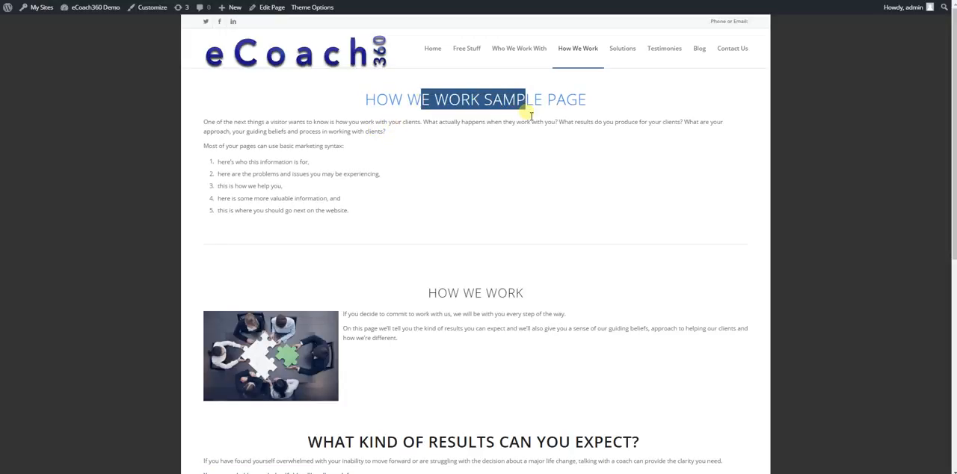
{"action": "left_click", "coordinate": [363, 110]}
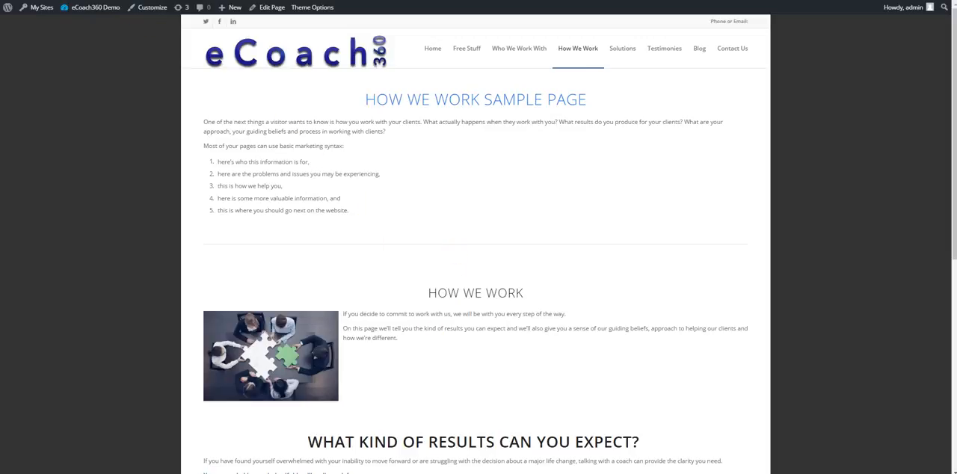
{"action": "left_click", "coordinate": [75, 1]}
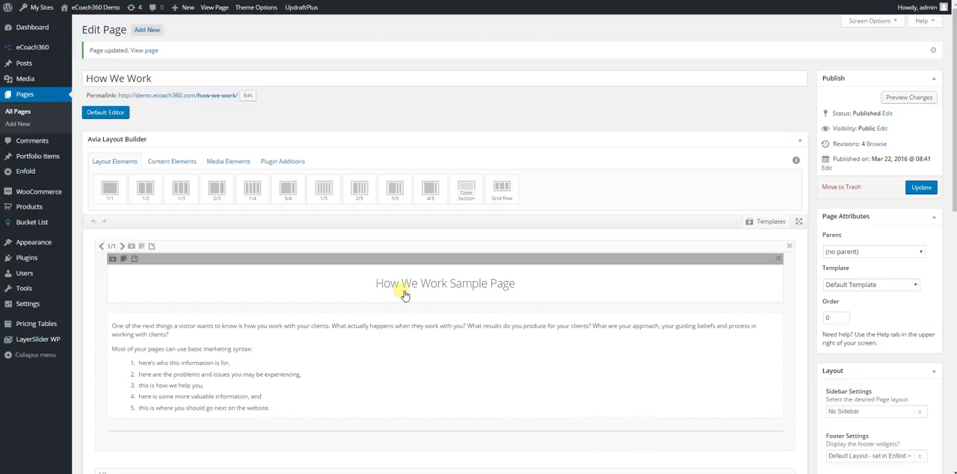
Step: Reload the live How We Work page to watch how its first section animates in, and return to the page editor
{"action": "left_click", "coordinate": [281, 1]}
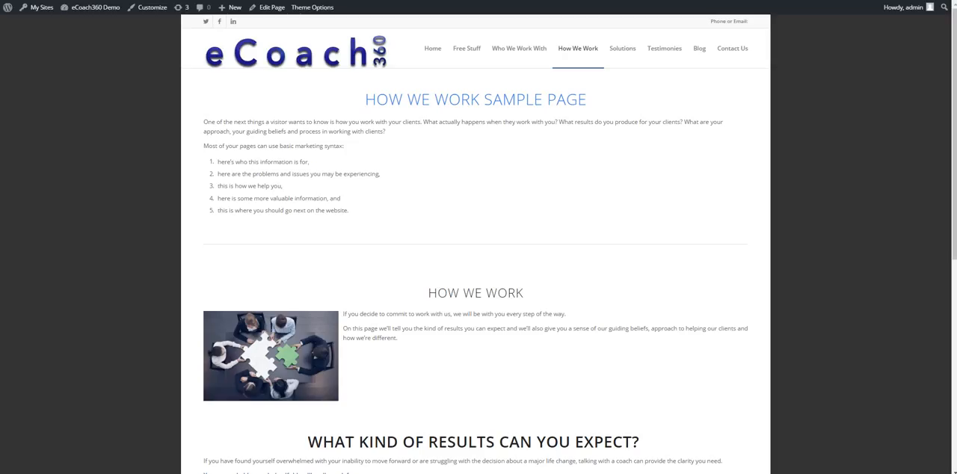
{"action": "key", "text": "F5"}
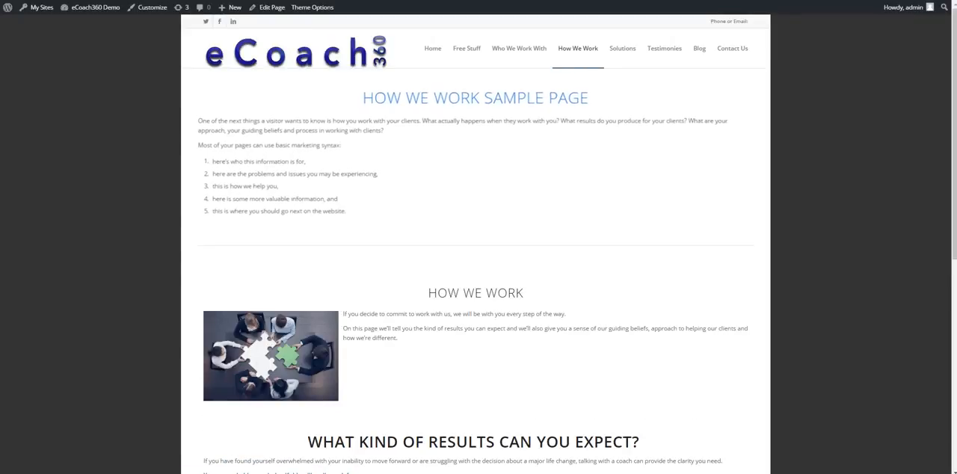
{"action": "key", "text": "ctrl+Tab"}
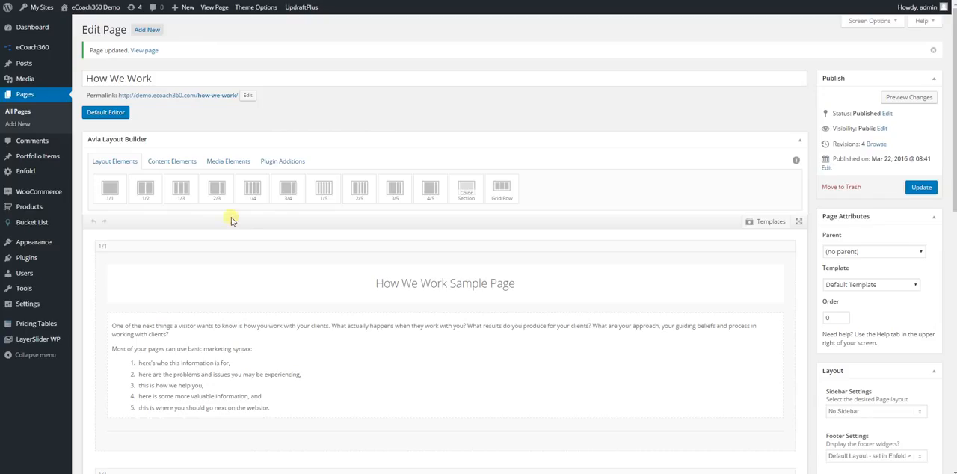
Step: Open the settings of the 1/1 column holding the sample page heading and choose the Pop up animation
{"action": "mouse_move", "coordinate": [246, 247]}
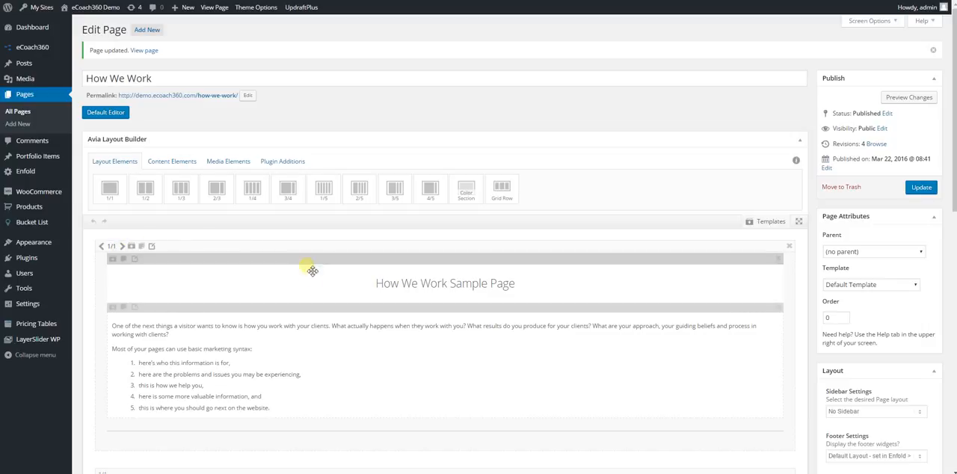
{"action": "left_click", "coordinate": [153, 247]}
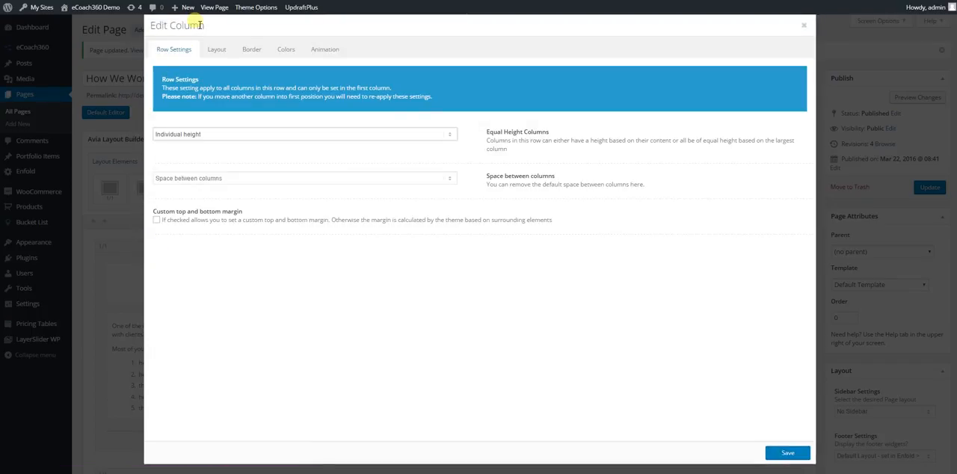
{"action": "left_click", "coordinate": [332, 49]}
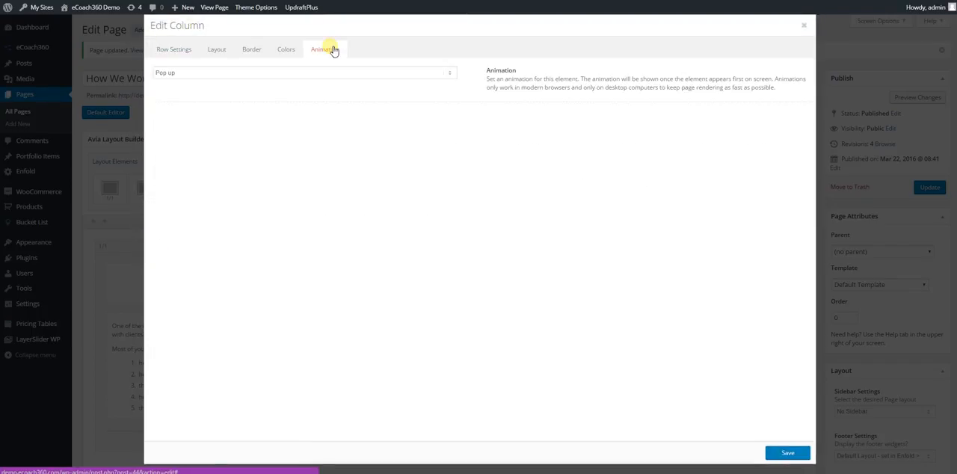
{"action": "left_click", "coordinate": [314, 73]}
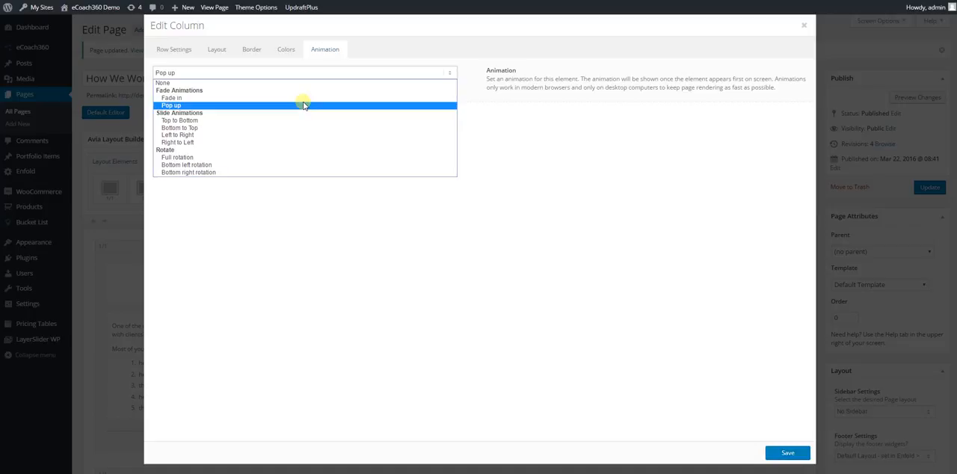
{"action": "left_click", "coordinate": [304, 105]}
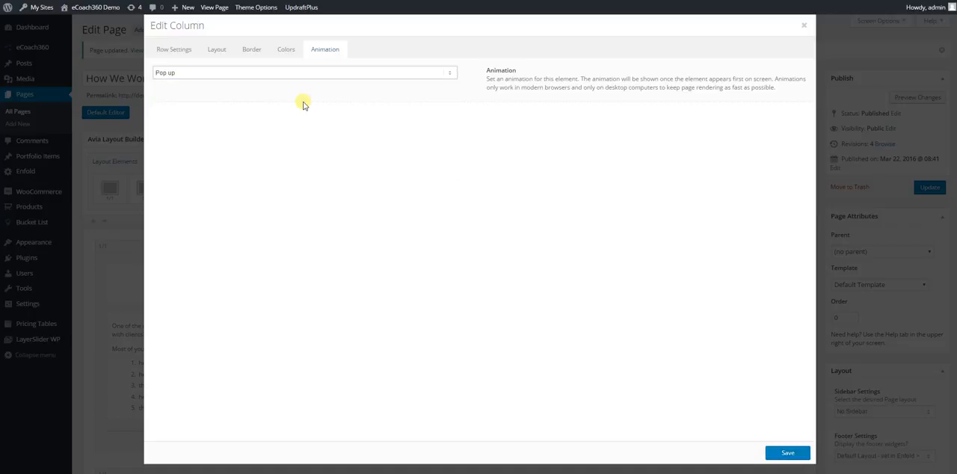
Step: Review the column's color, border, layout and row settings, and save both the column and the page update
{"action": "left_click", "coordinate": [290, 52]}
{"action": "left_click", "coordinate": [252, 51]}
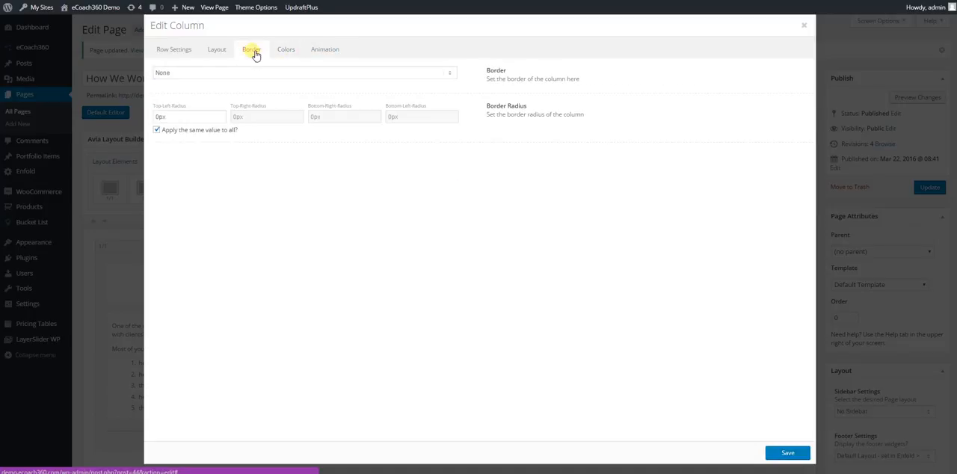
{"action": "left_click", "coordinate": [226, 54]}
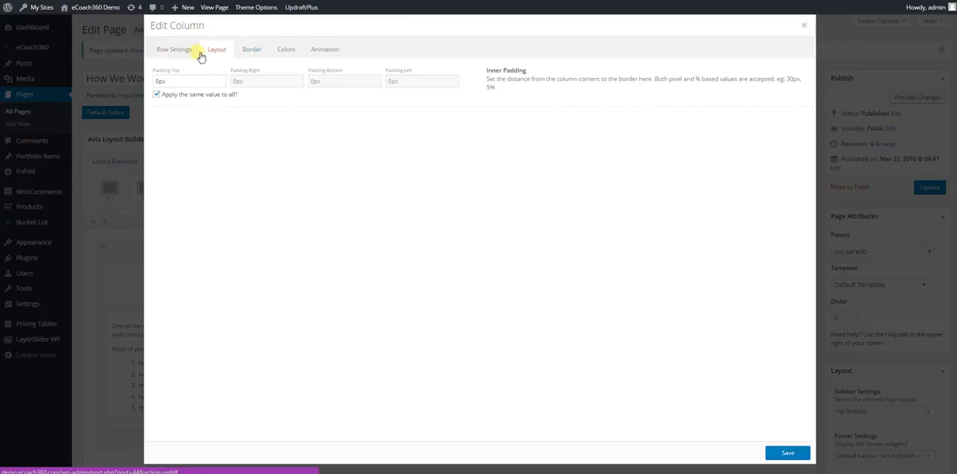
{"action": "left_click", "coordinate": [186, 57]}
{"action": "left_click", "coordinate": [785, 456]}
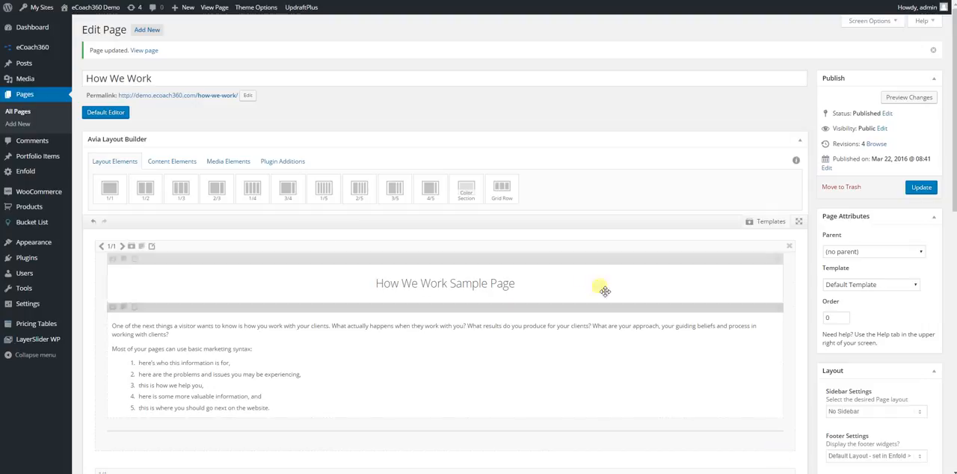
{"action": "left_click", "coordinate": [920, 192]}
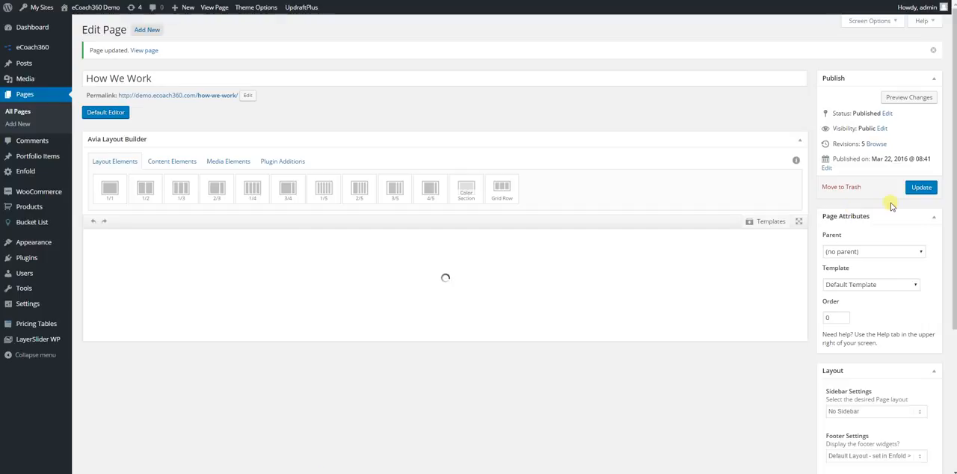
Step: Open the text block below the sample page heading, look over its editable content, and save it as is
{"action": "left_click", "coordinate": [595, 334]}
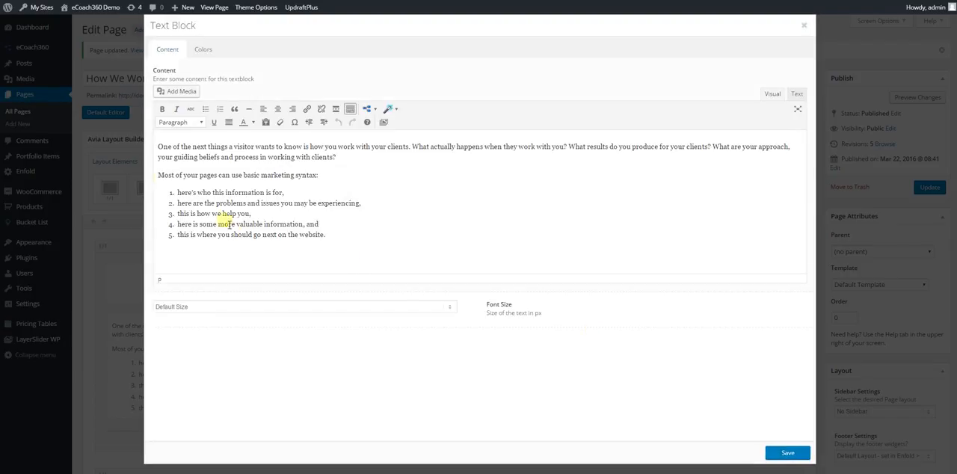
{"action": "left_click_drag", "start_coordinate": [157, 146], "coordinate": [352, 246]}
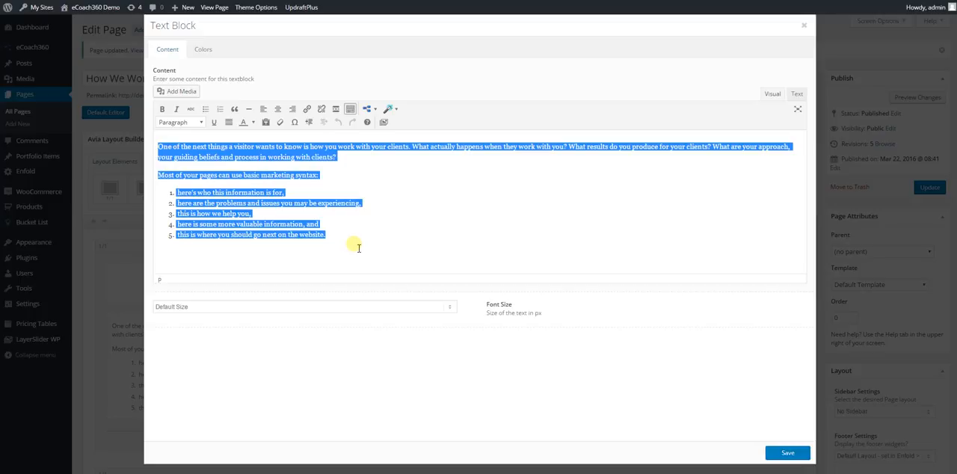
{"action": "left_click", "coordinate": [360, 191]}
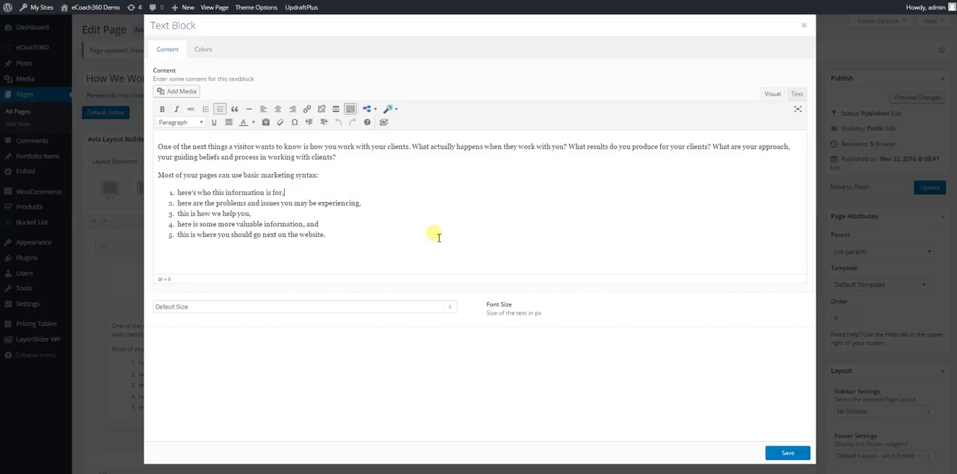
{"action": "left_click", "coordinate": [786, 451]}
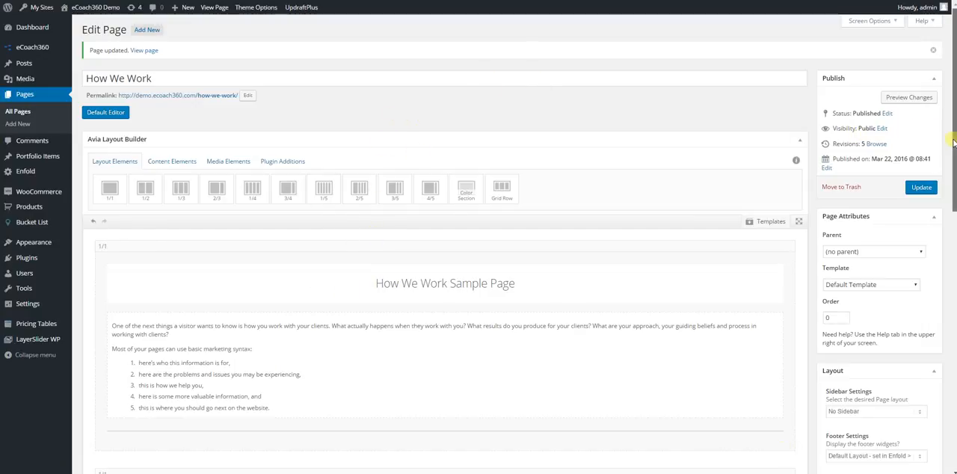
Step: Add two 1/2 columns side by side above the section with the sample page heading
{"action": "scroll", "coordinate": [334, 103], "scroll_direction": "down", "scroll_amount": 1}
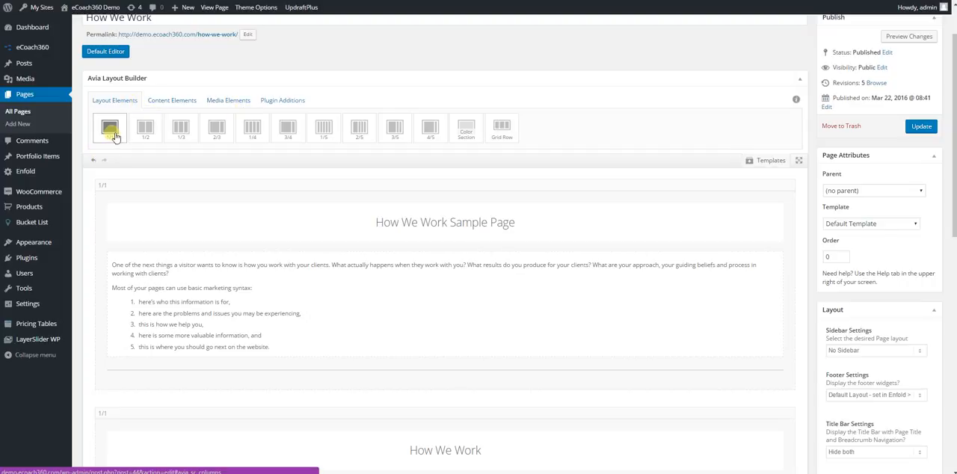
{"action": "left_click_drag", "start_coordinate": [146, 131], "coordinate": [145, 171]}
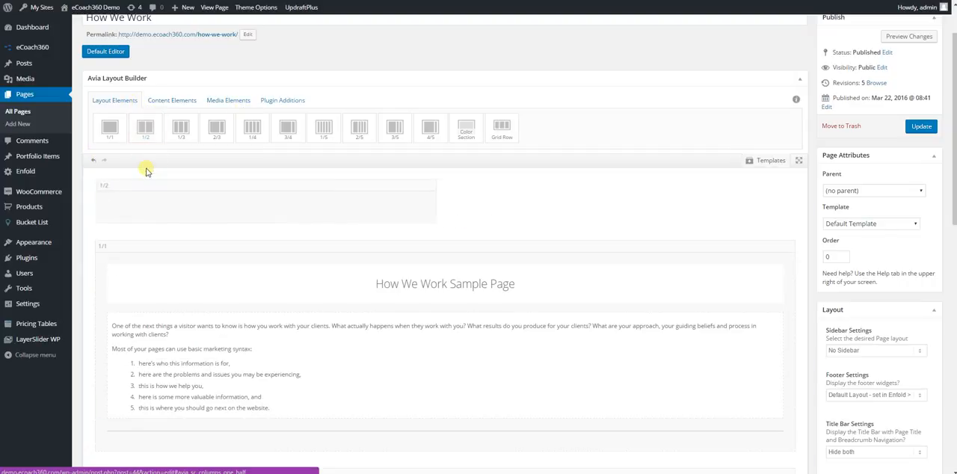
{"action": "left_click_drag", "start_coordinate": [148, 138], "coordinate": [525, 217]}
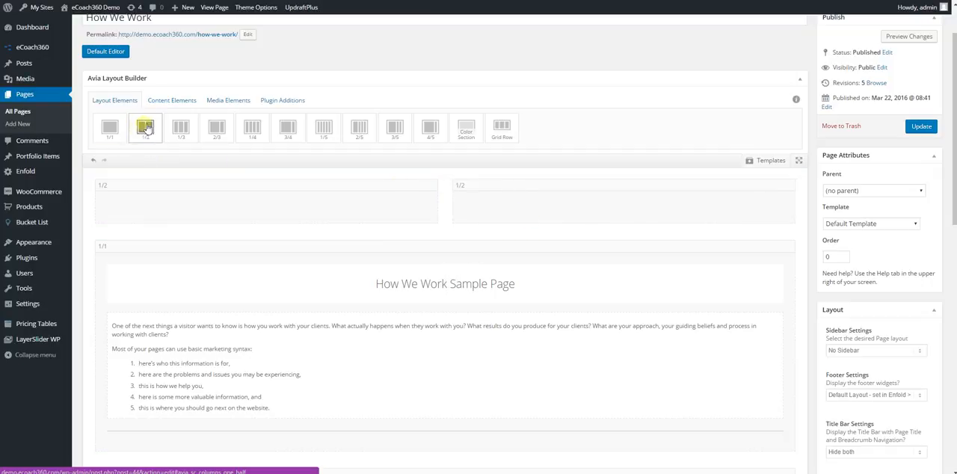
Step: Look over the content elements and place an Image media element in the first 1/2 column
{"action": "left_click", "coordinate": [173, 104]}
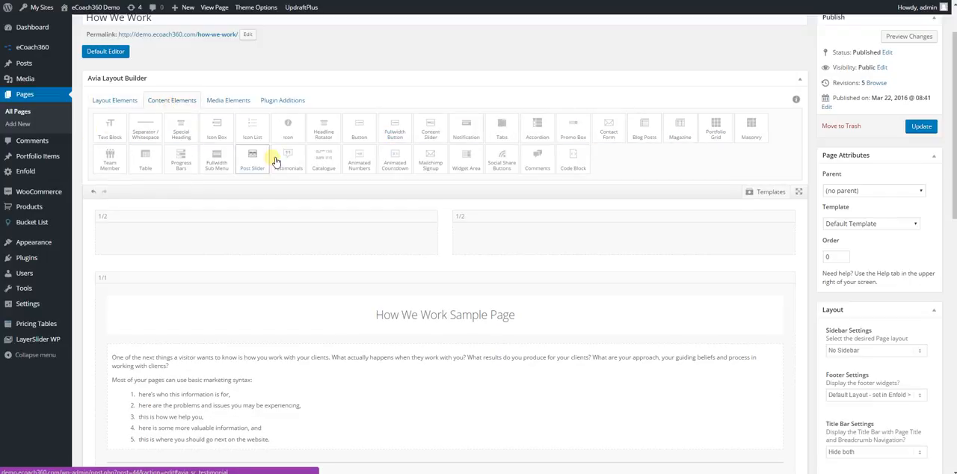
{"action": "left_click", "coordinate": [229, 109]}
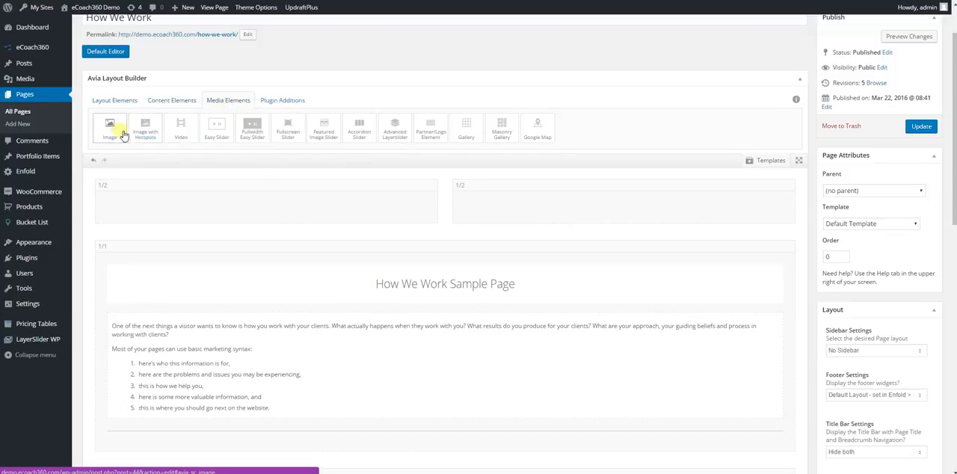
{"action": "left_click_drag", "start_coordinate": [116, 133], "coordinate": [167, 203]}
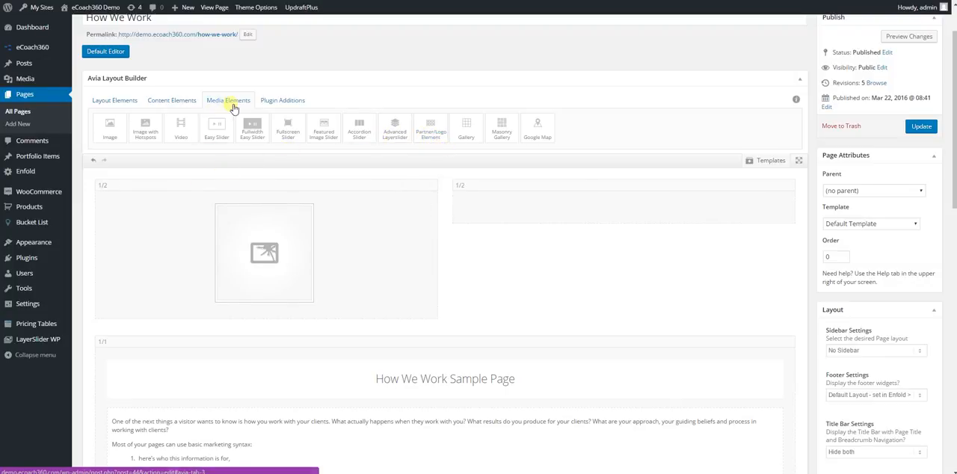
Step: Look at the plugin additions and place a Special Heading element in the empty second 1/2 column
{"action": "left_click", "coordinate": [290, 100]}
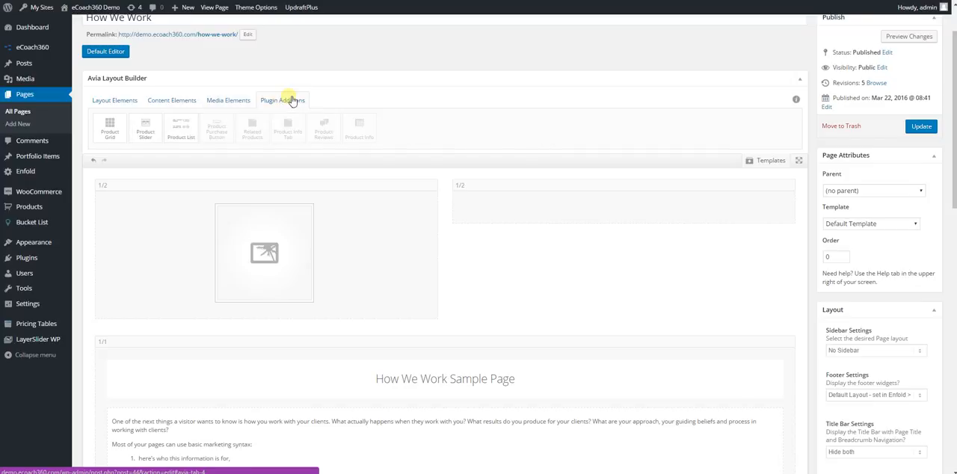
{"action": "left_click", "coordinate": [181, 103]}
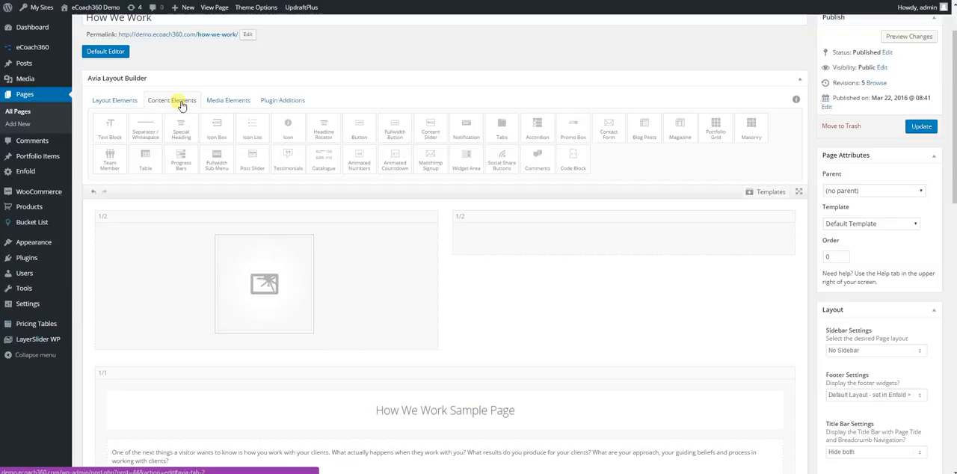
{"action": "left_click_drag", "start_coordinate": [181, 125], "coordinate": [557, 233]}
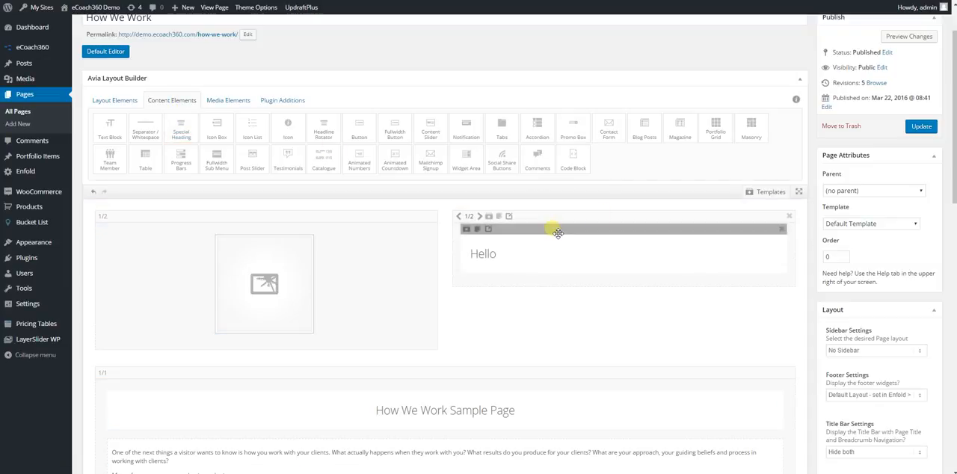
Step: Delete both 1/2 columns above the sample page section together with their contents
{"action": "left_click", "coordinate": [790, 218]}
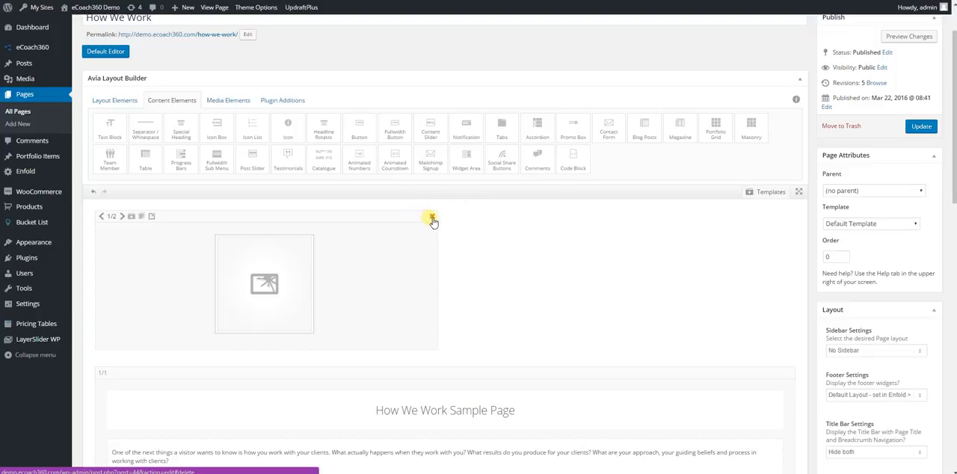
{"action": "left_click", "coordinate": [432, 219]}
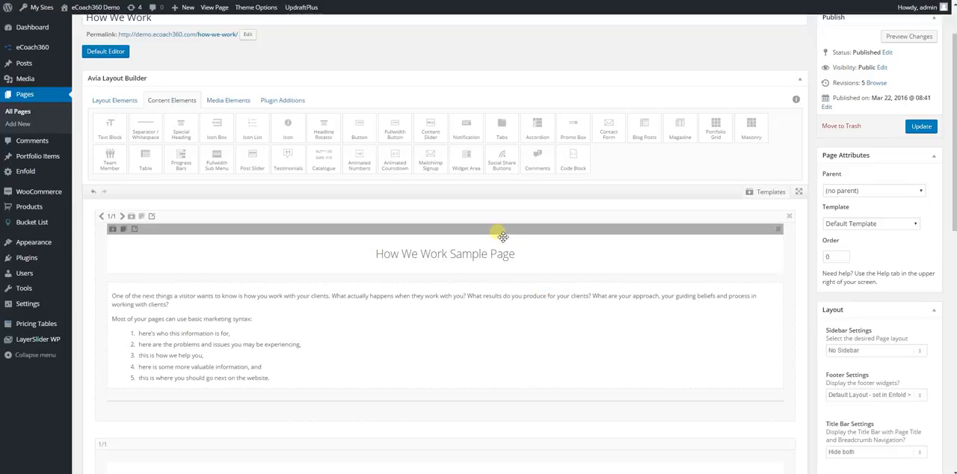
Step: Move the How We Work Sample Page heading out of its column to the very top of the layout, and update the page
{"action": "left_click_drag", "start_coordinate": [503, 237], "coordinate": [501, 294]}
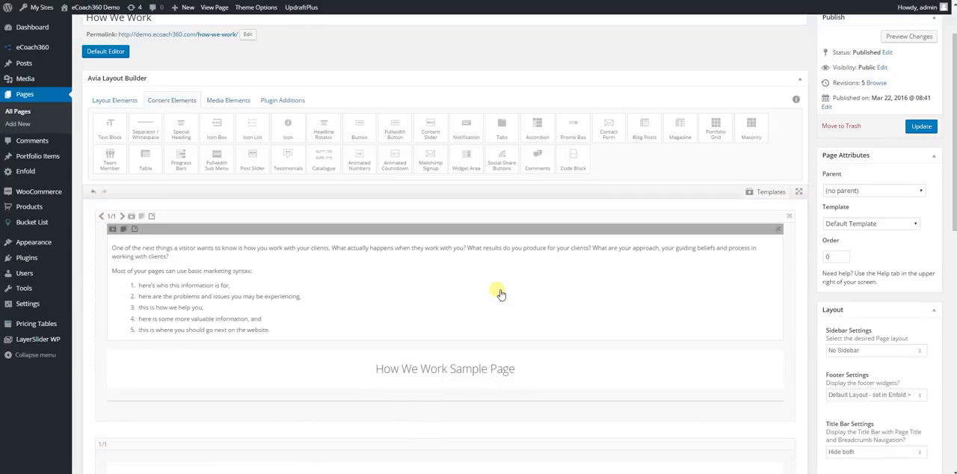
{"action": "left_click_drag", "start_coordinate": [505, 353], "coordinate": [496, 207]}
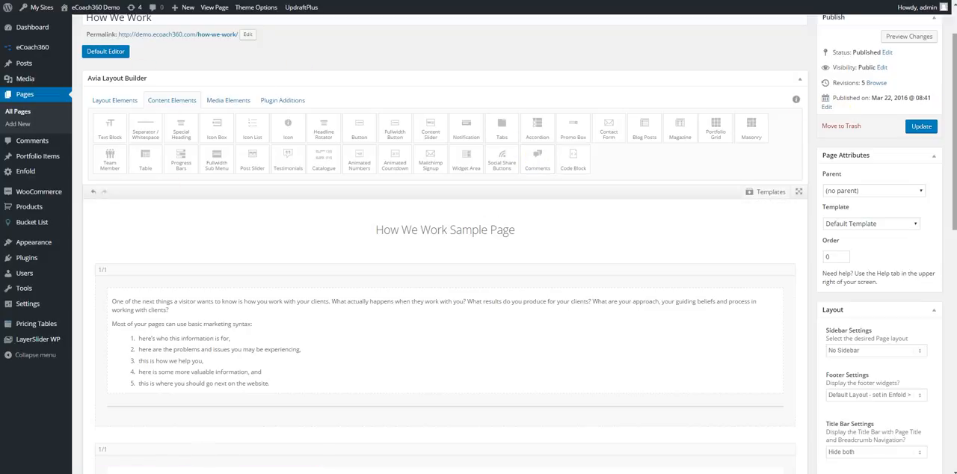
{"action": "left_click_drag", "start_coordinate": [955, 112], "coordinate": [955, 95]}
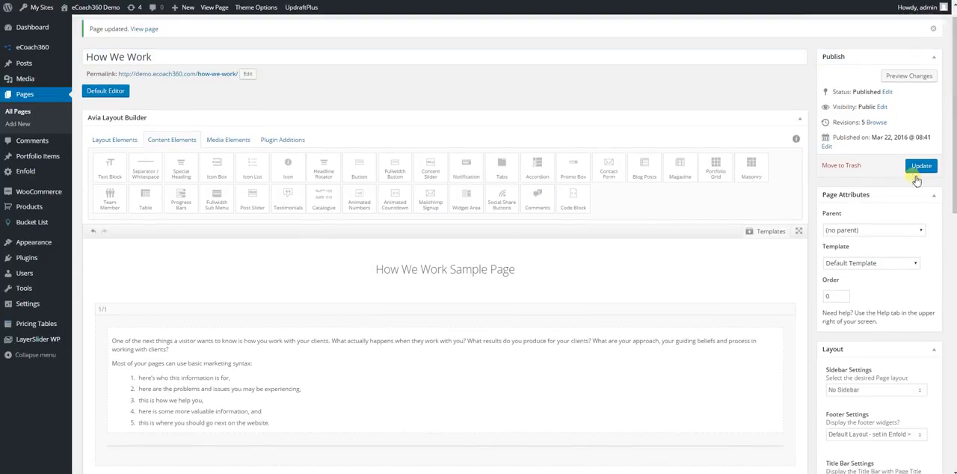
{"action": "left_click", "coordinate": [922, 165]}
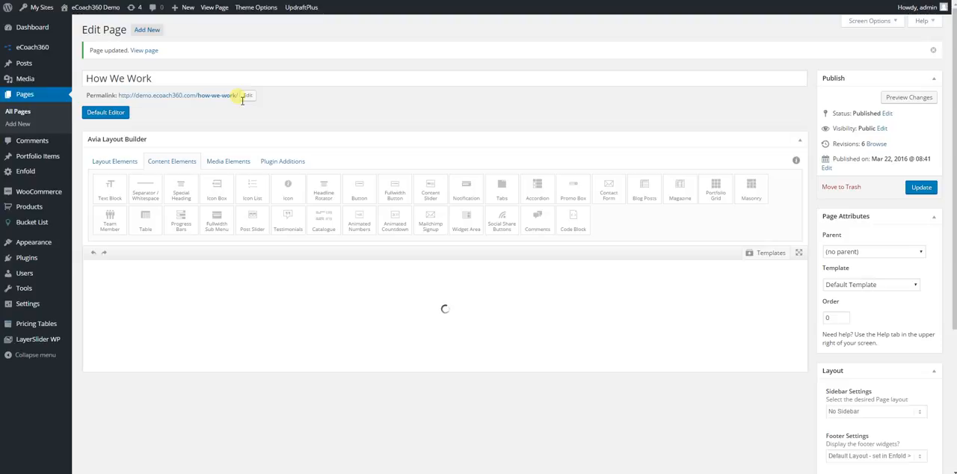
Step: Look at the page's permalink and bring up the layout elements available in the builder
{"action": "left_click_drag", "start_coordinate": [119, 96], "coordinate": [239, 100]}
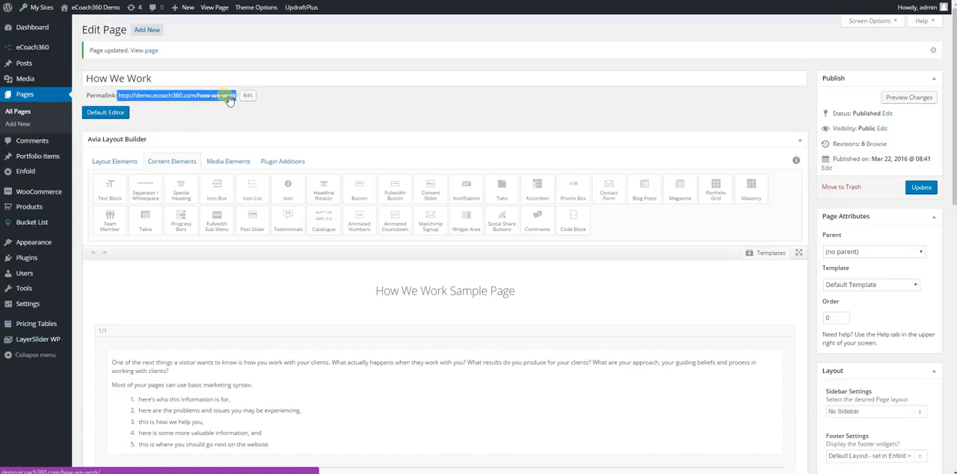
{"action": "left_click", "coordinate": [295, 111]}
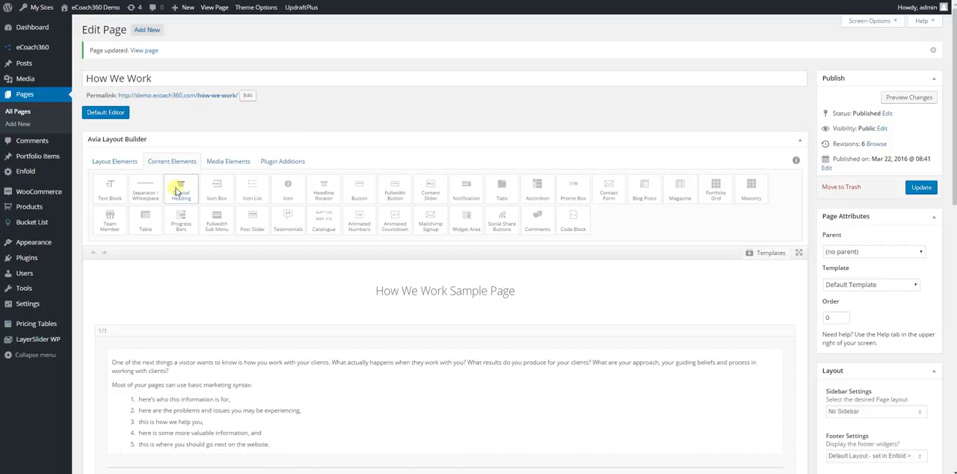
{"action": "left_click", "coordinate": [131, 166]}
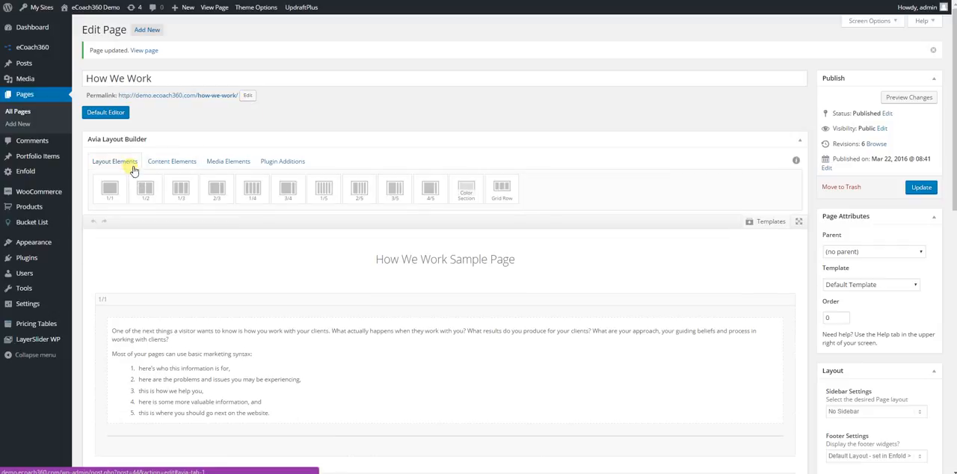